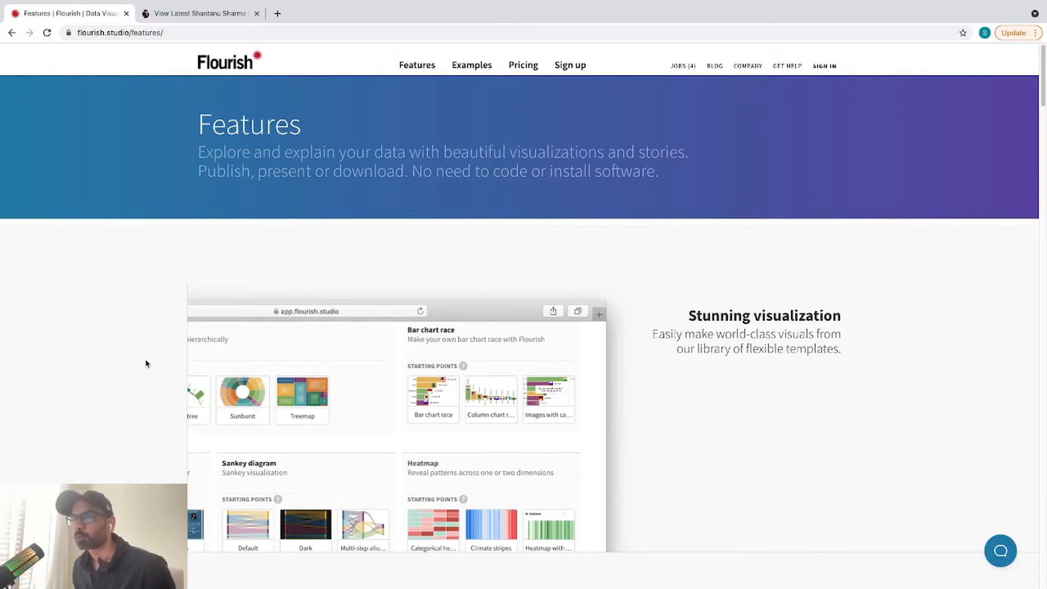
# Step: Browse the Flourish Features page, then go to Examples and look through the example cards
pyautogui.scroll(-2, 146, 364)
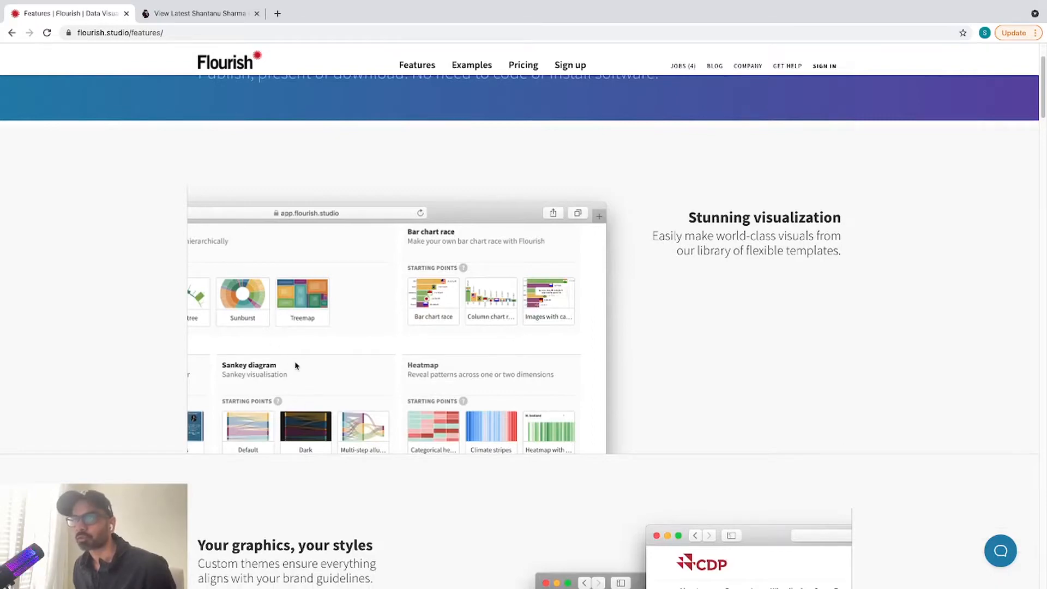
pyautogui.scroll(-5, 298, 366)
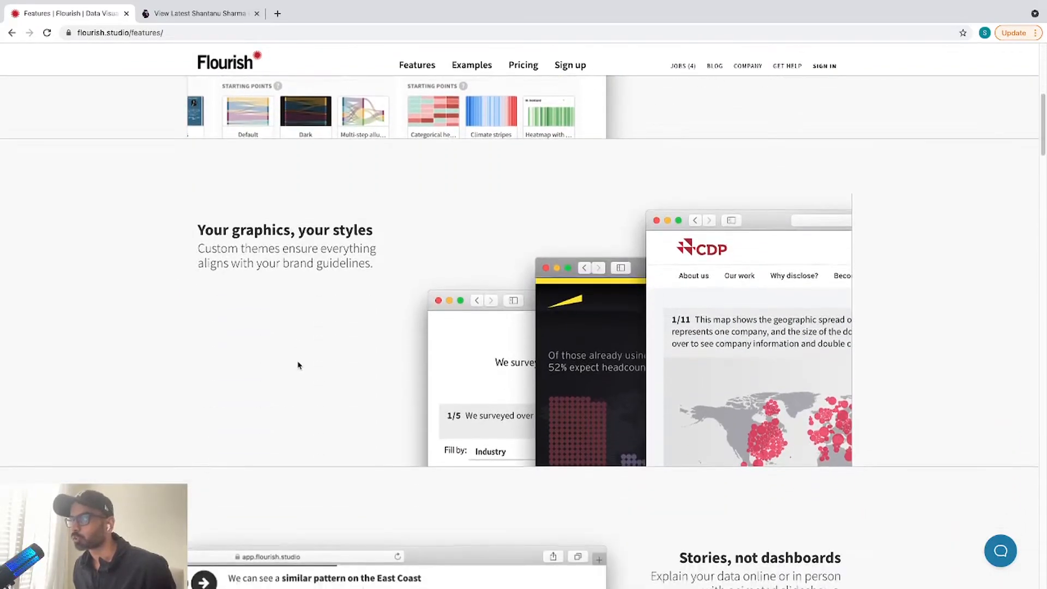
pyautogui.scroll(-7, 298, 366)
pyautogui.scroll(-5, 298, 366)
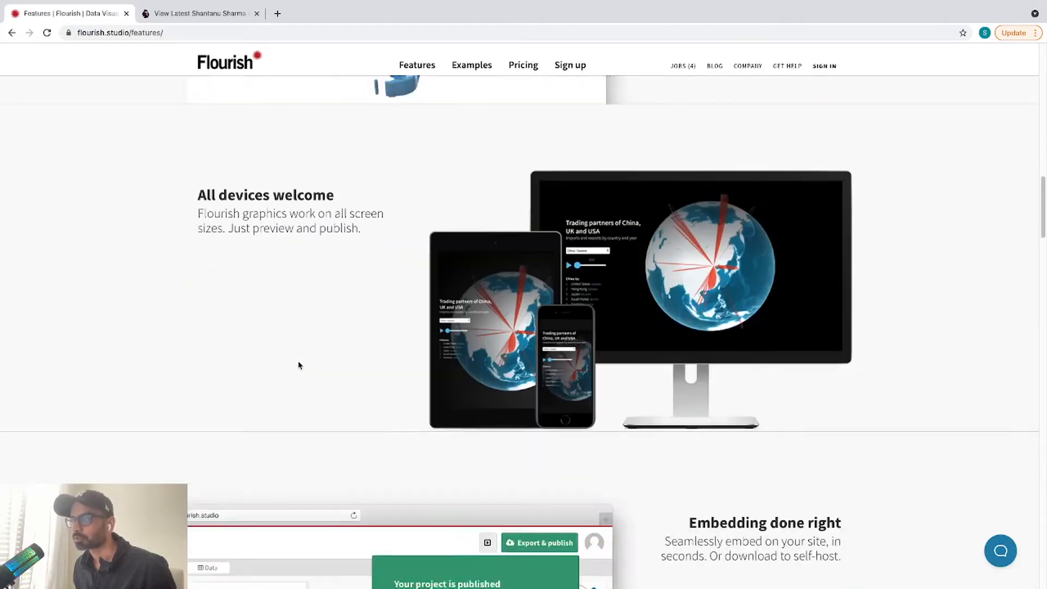
pyautogui.scroll(15, 297, 363)
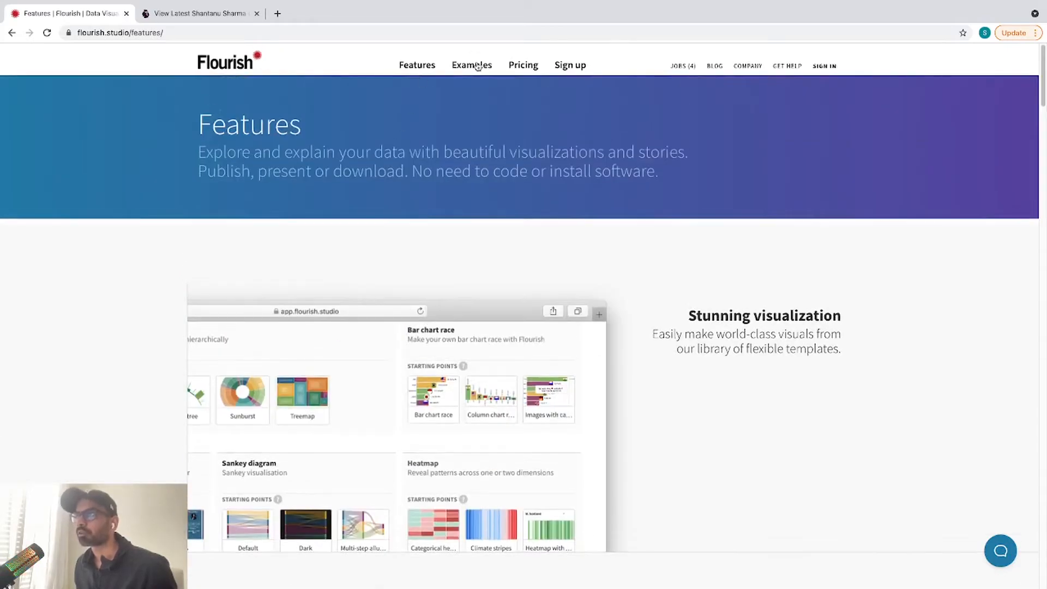
pyautogui.click(473, 66)
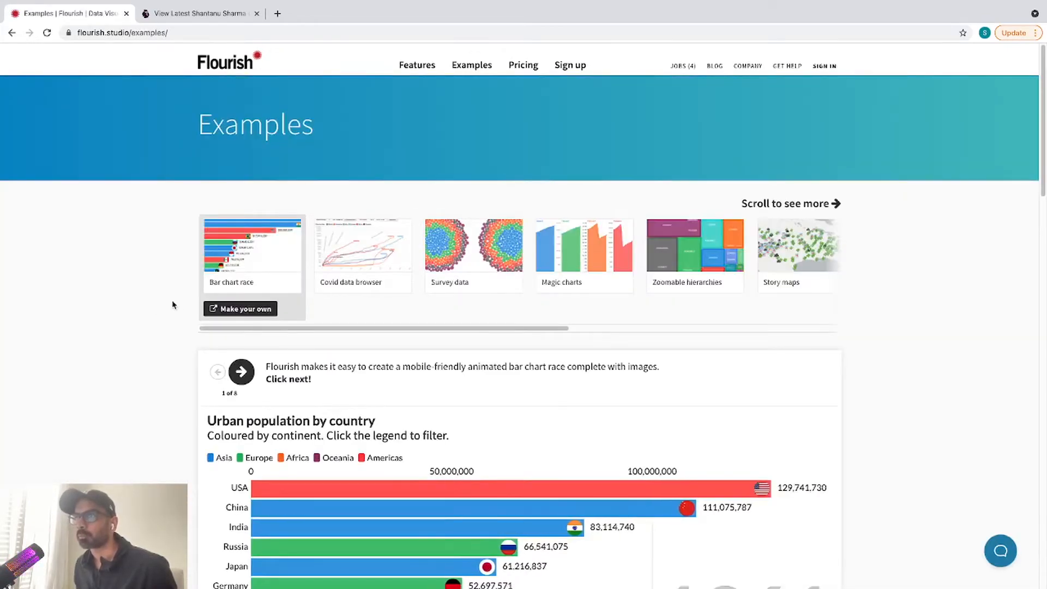
pyautogui.scroll(-5, 164, 321)
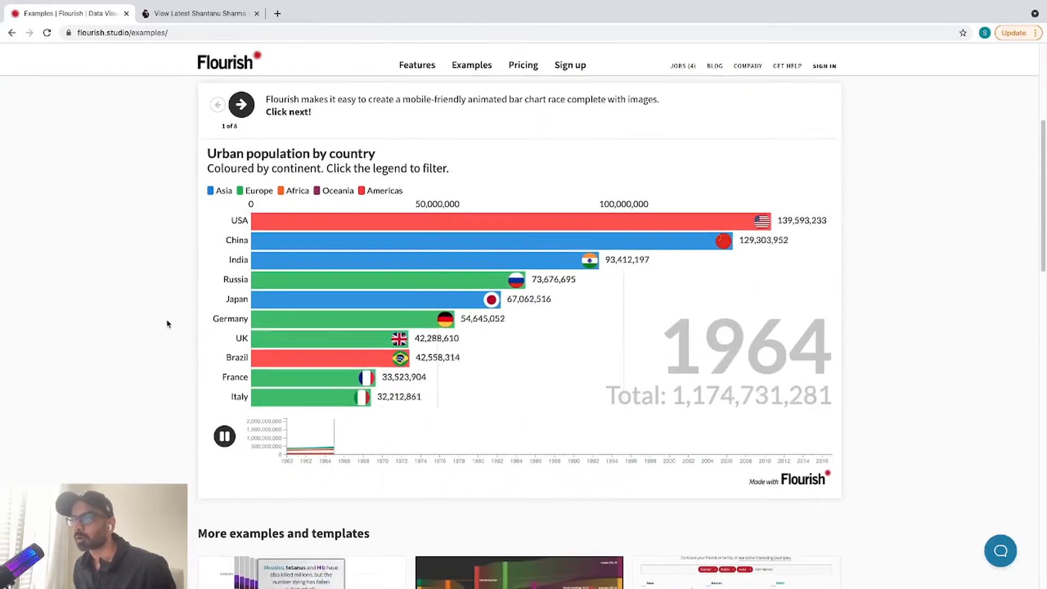
pyautogui.scroll(-10, 168, 311)
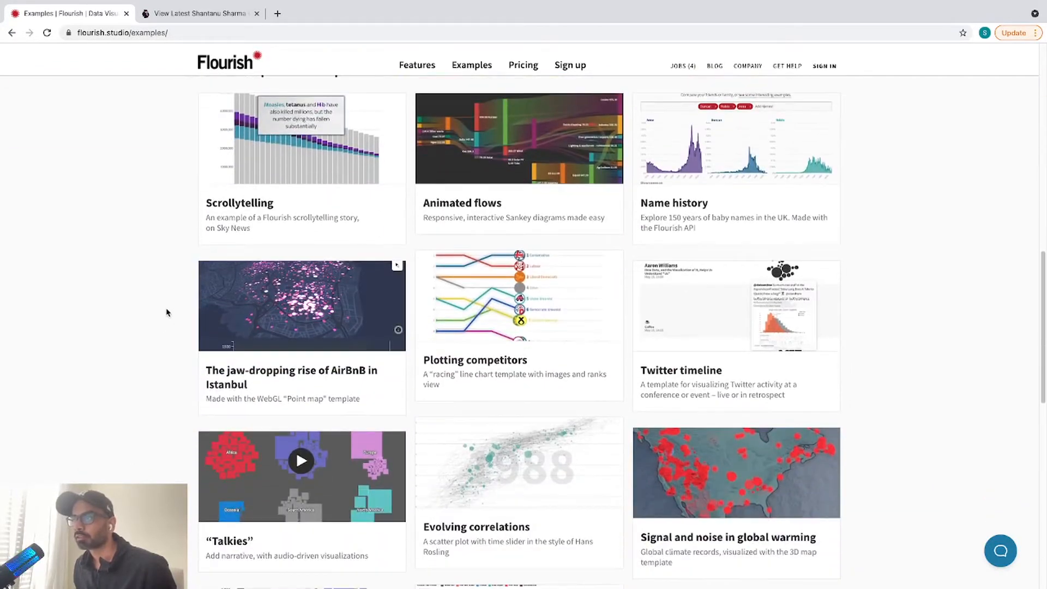
pyautogui.scroll(-8, 167, 312)
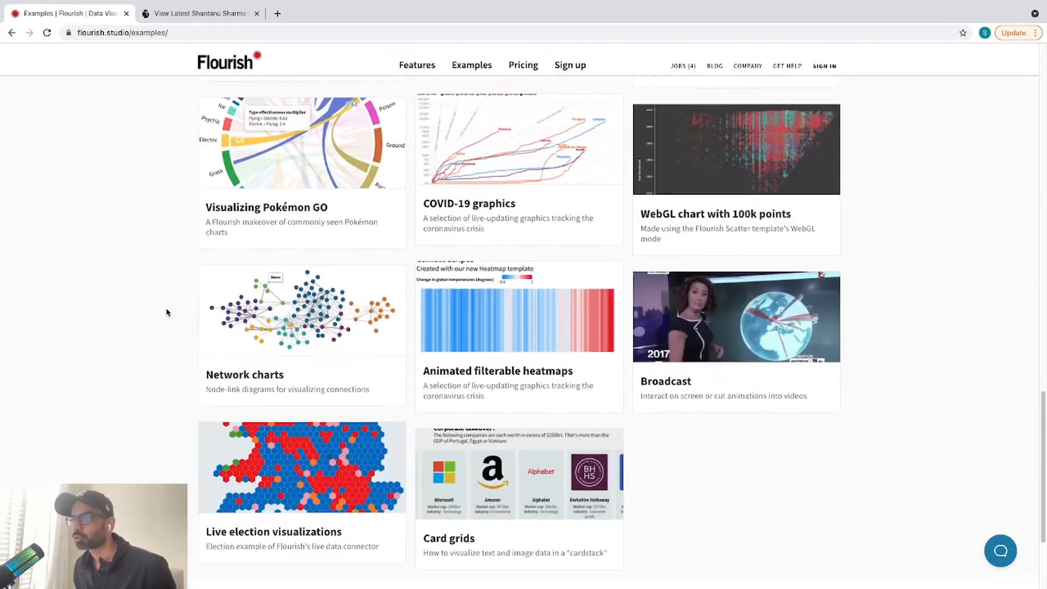
pyautogui.scroll(20, 167, 312)
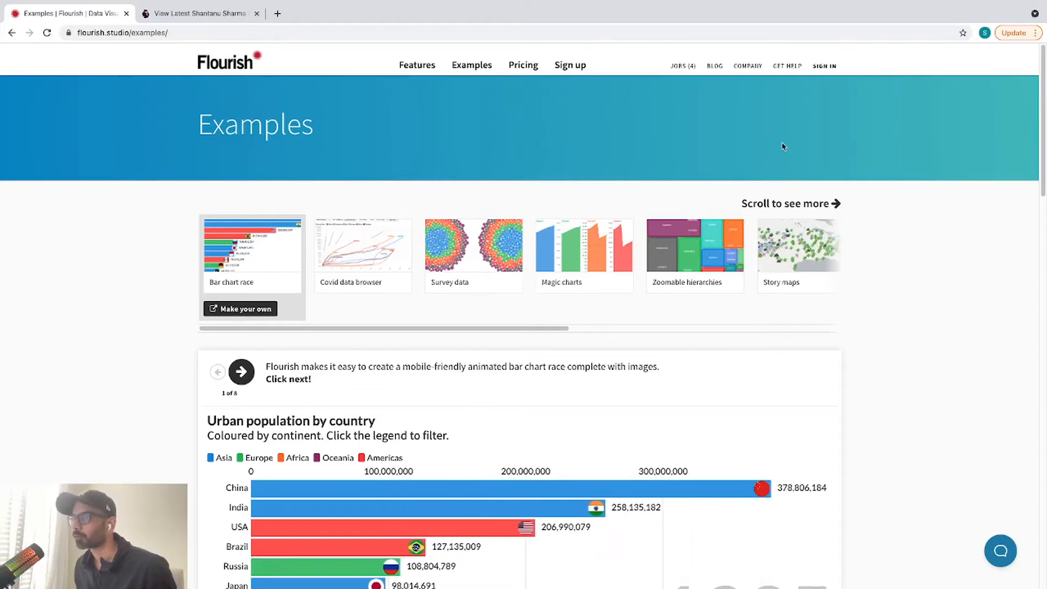
# Step: Sign in to Flourish and create a new visualisation from the empty projects page
pyautogui.click(824, 66)
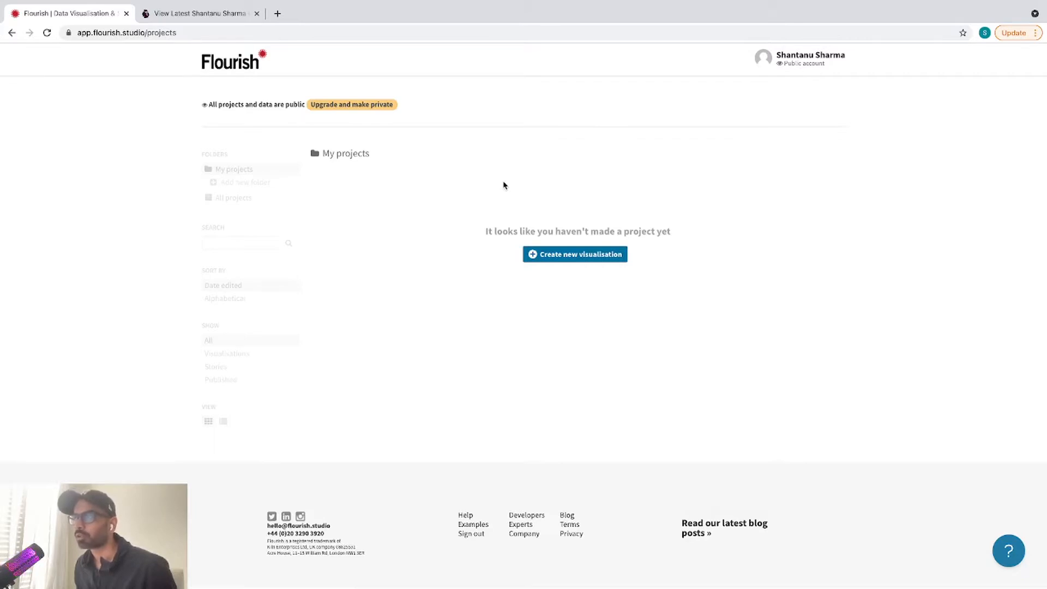
pyautogui.click(558, 259)
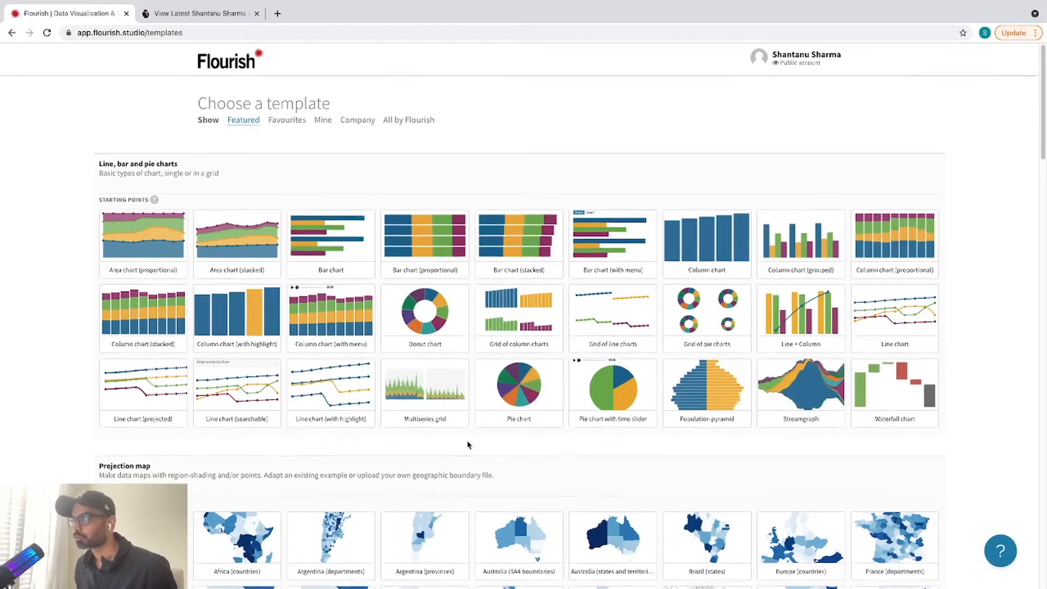
# Step: Pick the Simple template under Line chart race in the template gallery
pyautogui.scroll(-4, 467, 444)
pyautogui.scroll(-8, 467, 444)
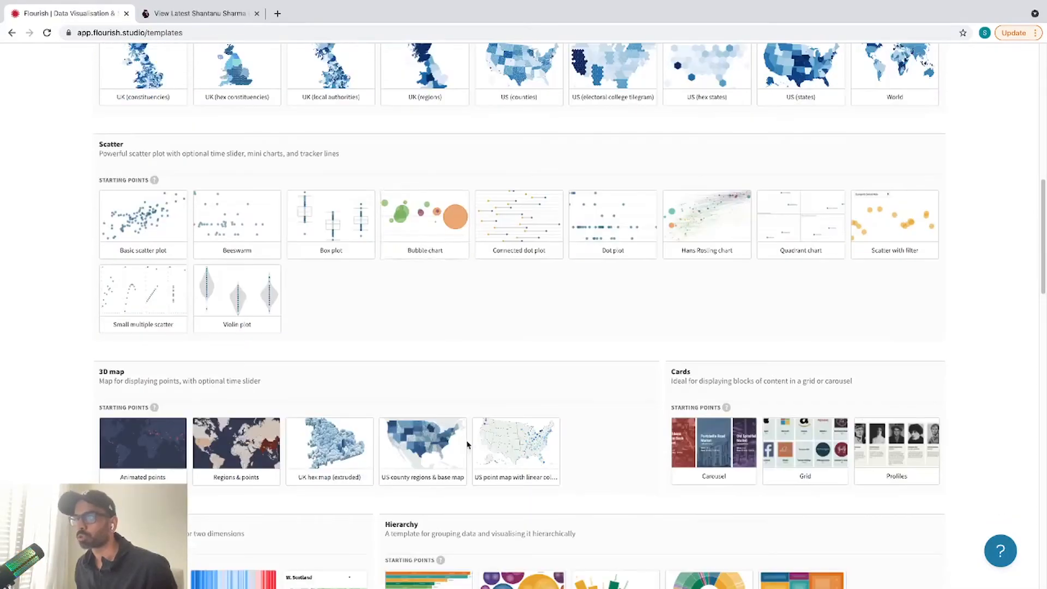
pyautogui.scroll(-6, 468, 444)
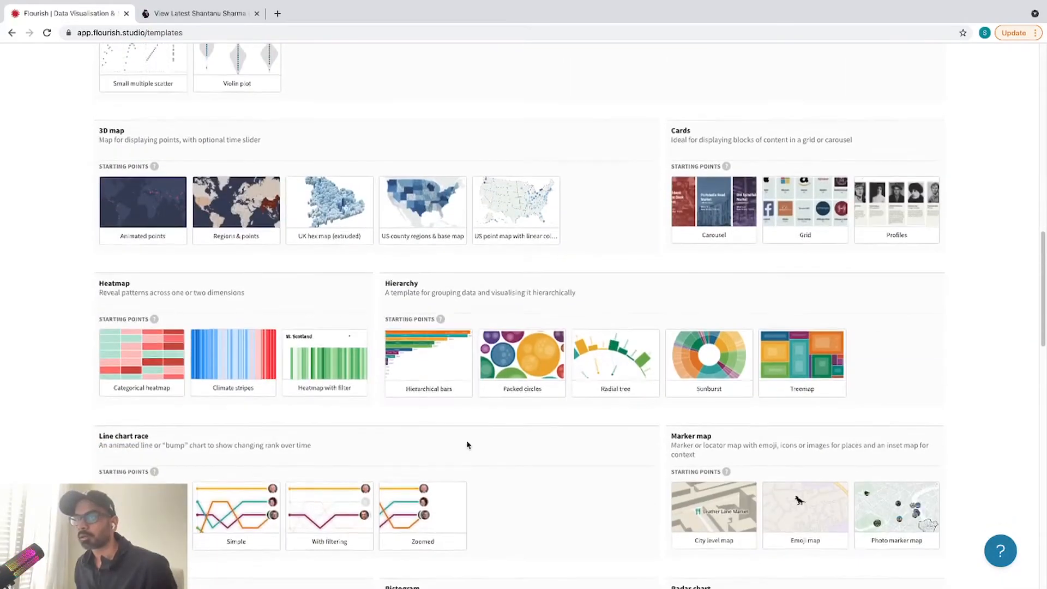
pyautogui.scroll(-2, 467, 444)
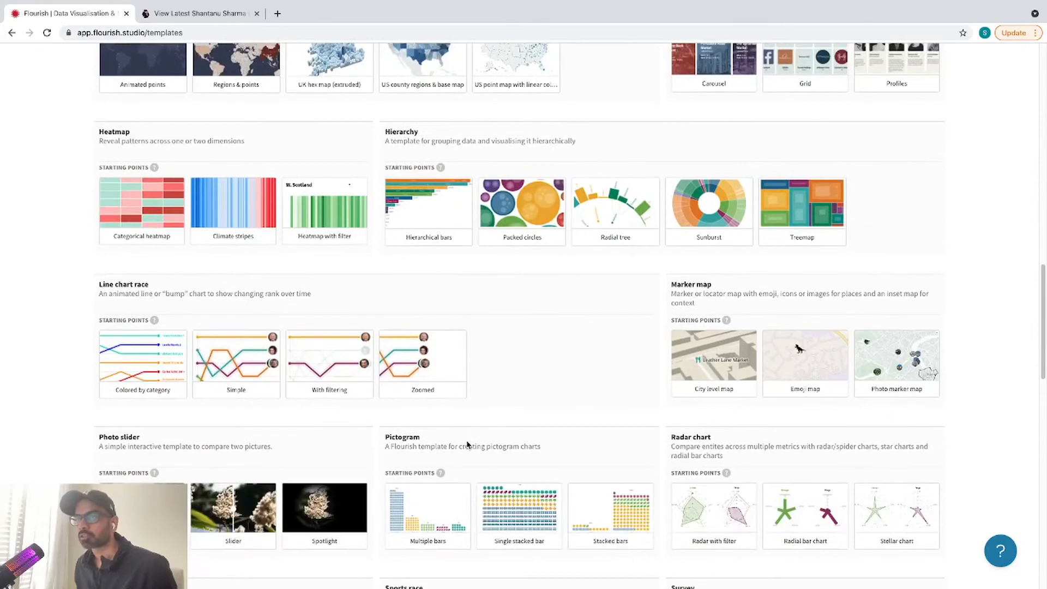
pyautogui.click(239, 371)
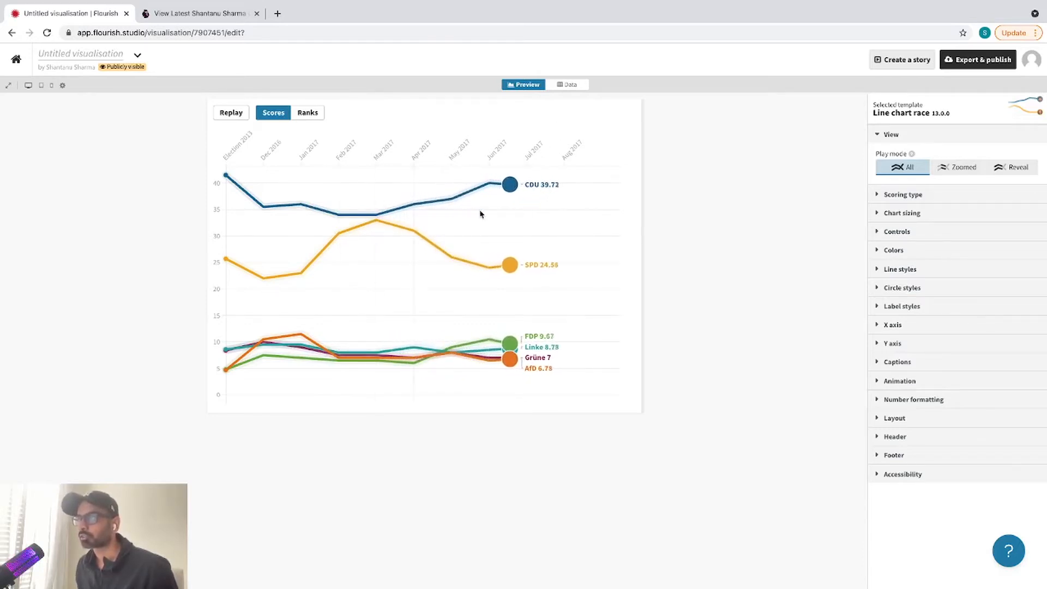
# Step: Show the sample party-polling data sheet and take the browser out of fullscreen
pyautogui.click(571, 86)
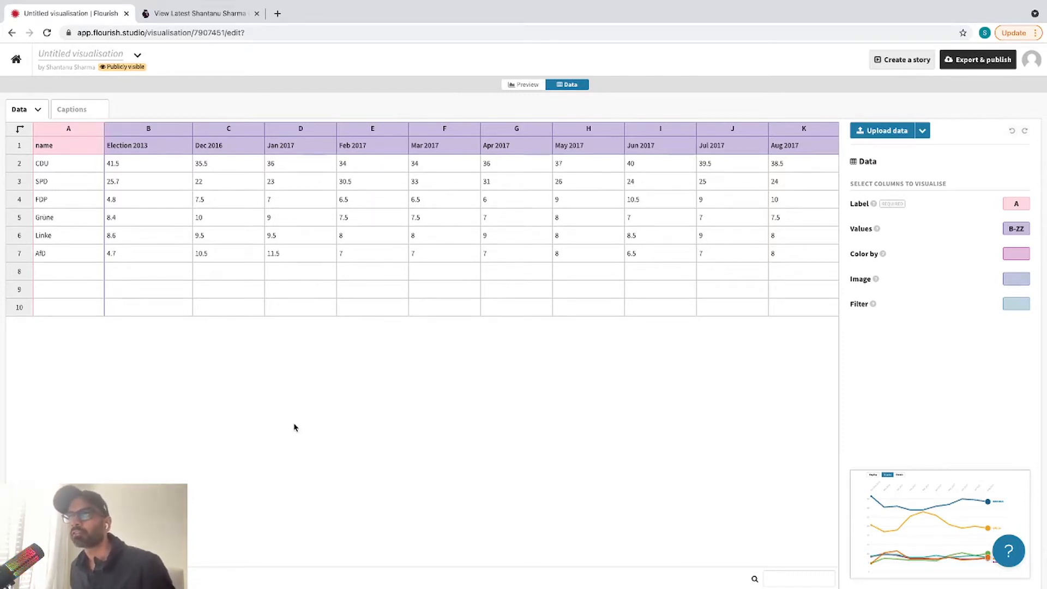
pyautogui.moveTo(18, 3)
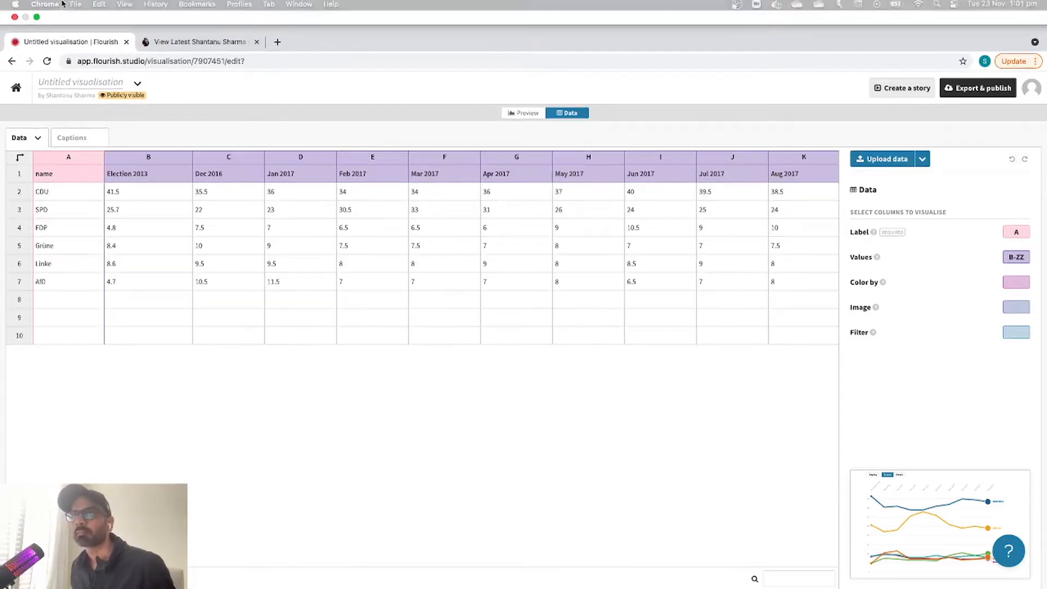
pyautogui.click(37, 22)
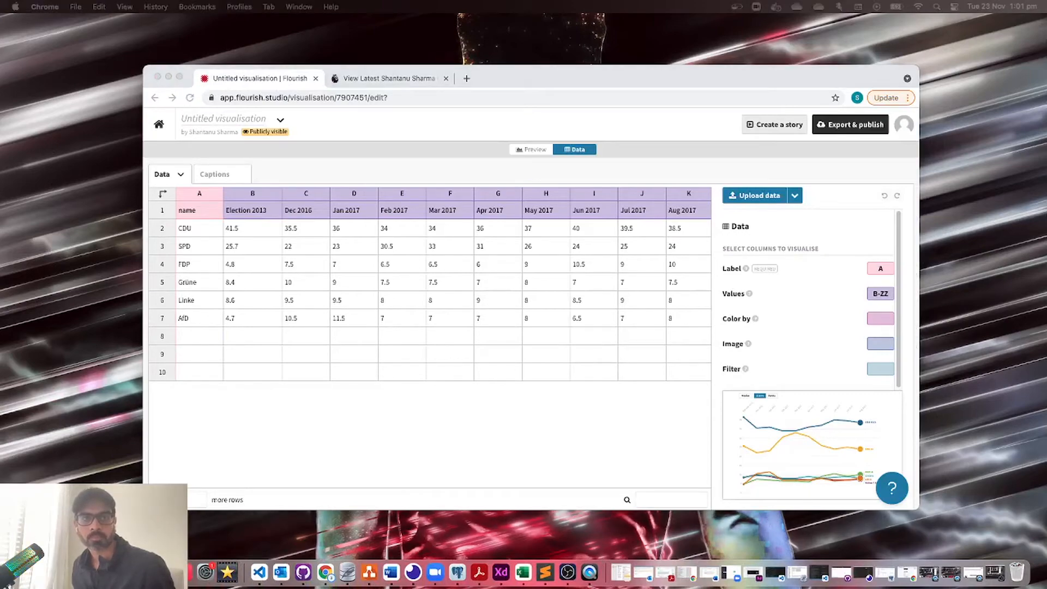
# Step: Move the team spreadsheet into view and widen columns A and B to fit names and badge URLs
pyautogui.moveTo(0, 134); pyautogui.dragTo(540, 60)
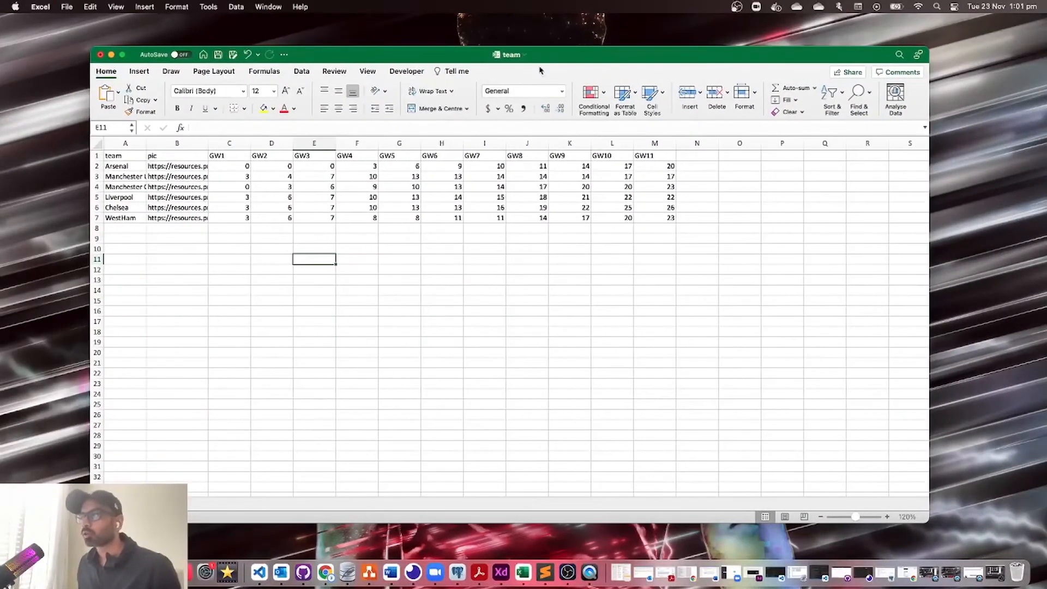
pyautogui.doubleClick(208, 143)
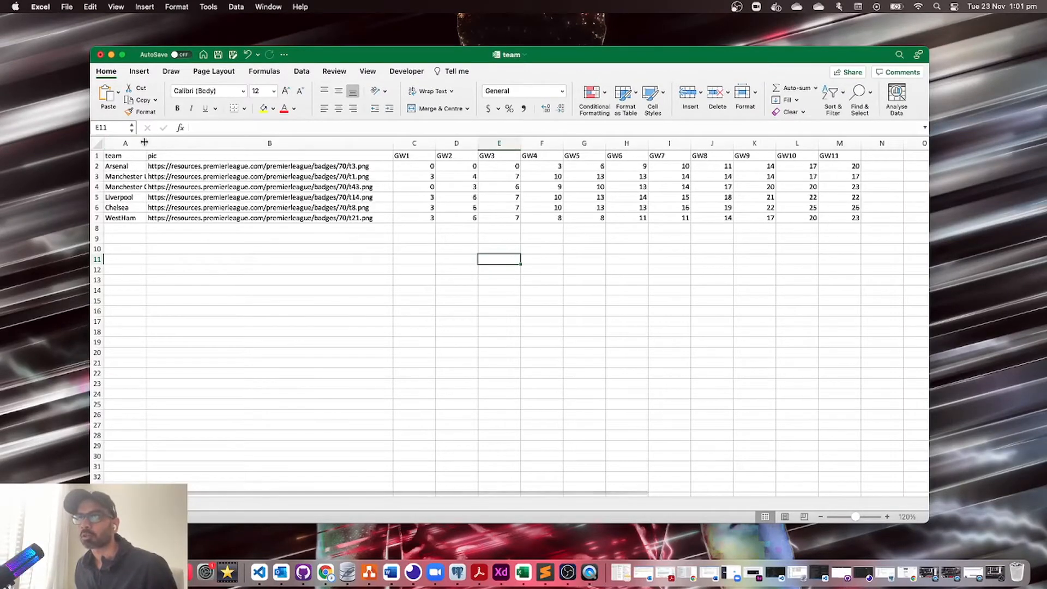
pyautogui.doubleClick(145, 143)
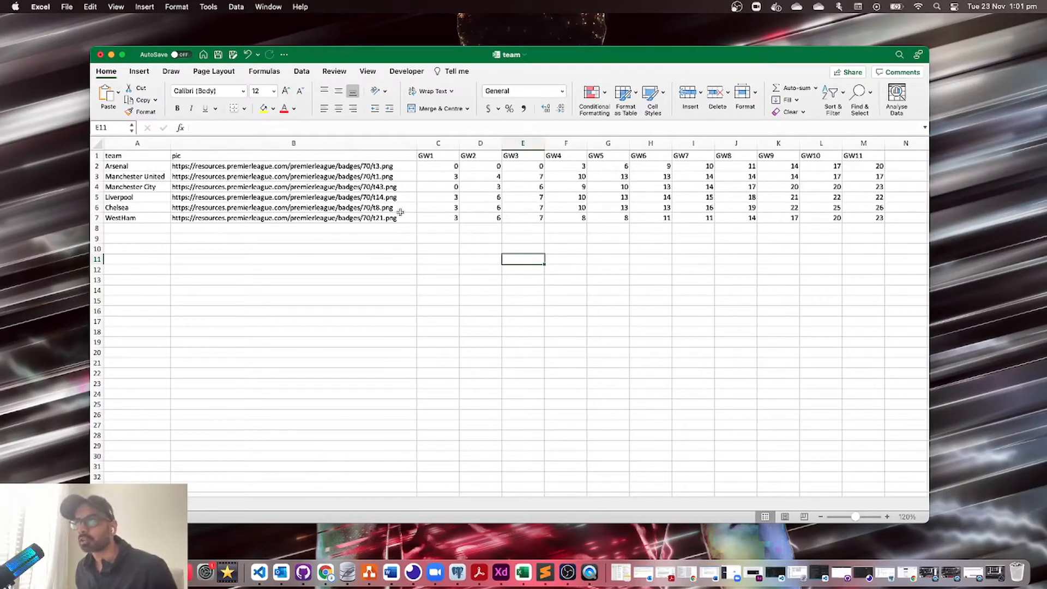
# Step: Inspect the team names, badge URLs and GW1–GW11 headers, plus Arsenal's first gameweek points
pyautogui.moveTo(140, 156); pyautogui.dragTo(142, 219)
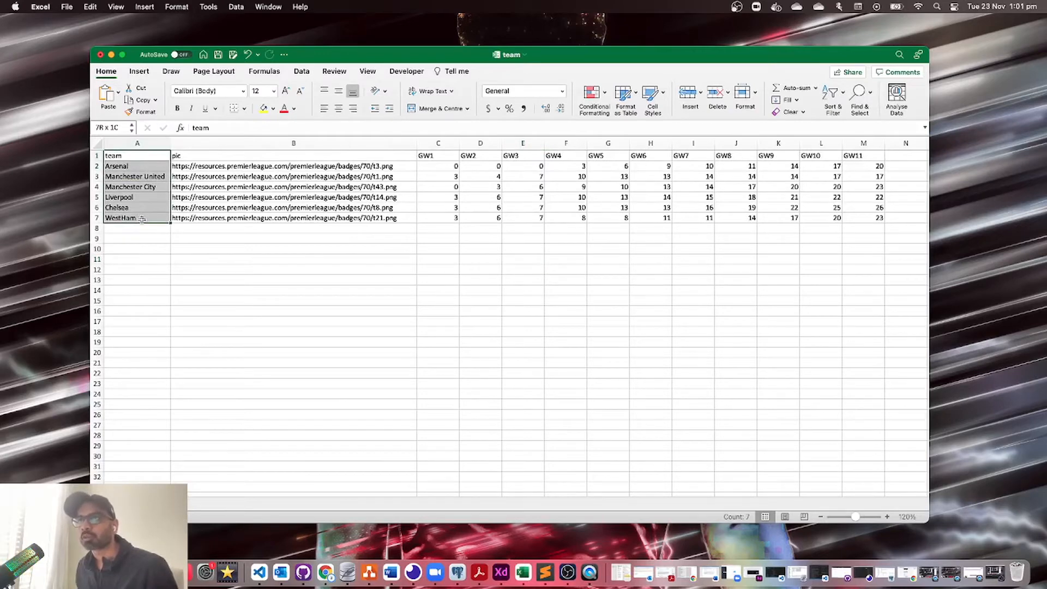
pyautogui.moveTo(221, 155); pyautogui.dragTo(218, 216)
pyautogui.click(121, 166)
pyautogui.click(209, 169)
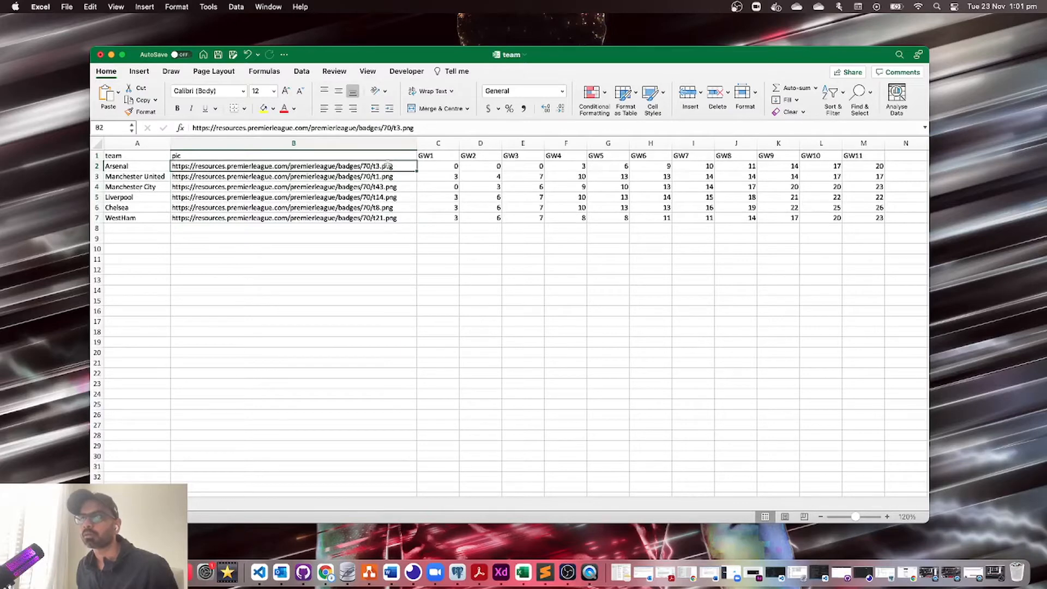
pyautogui.moveTo(434, 155); pyautogui.dragTo(875, 156)
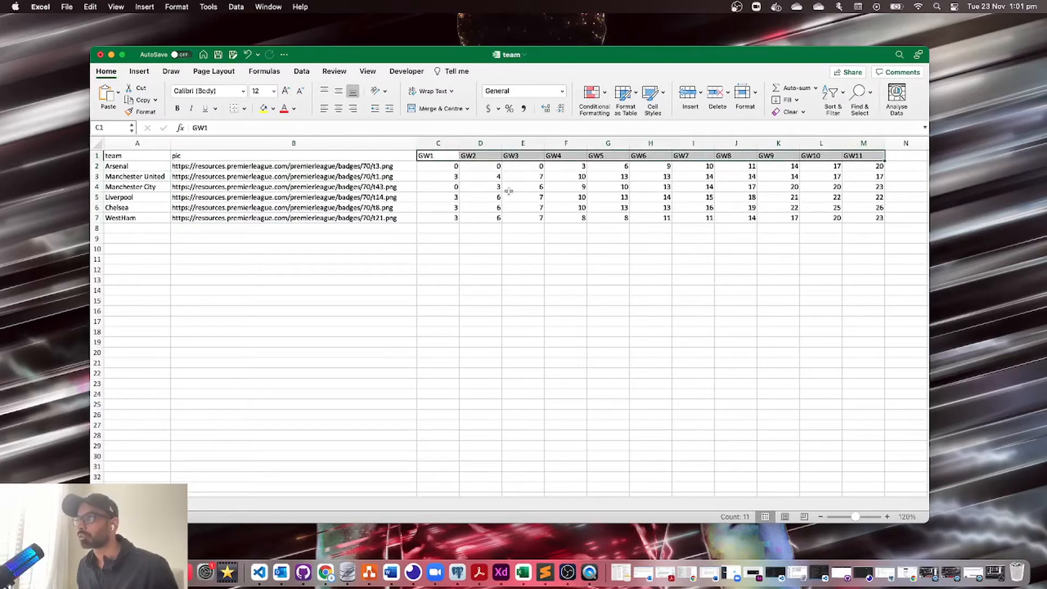
pyautogui.click(434, 166)
pyautogui.click(494, 167)
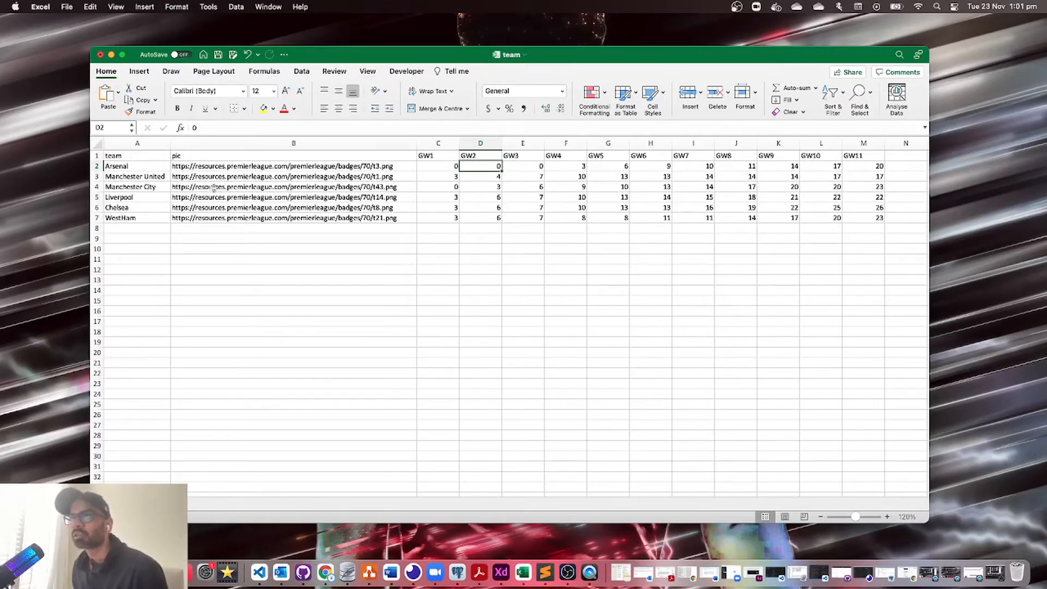
# Step: Check Arsenal's points through GW11 (20), then copy the whole table A1:M7
pyautogui.click(143, 166)
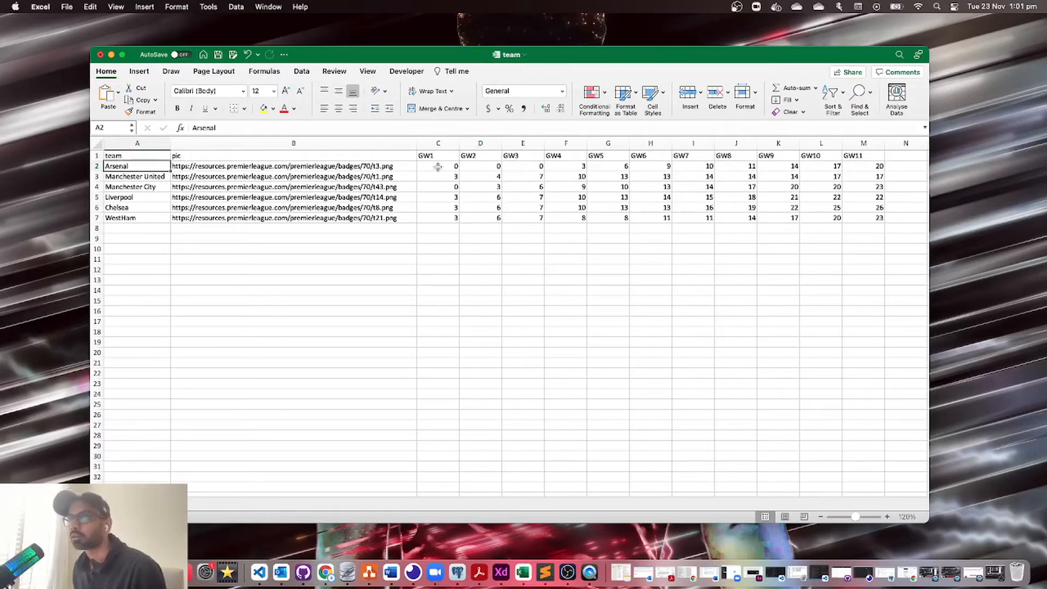
pyautogui.moveTo(438, 166); pyautogui.dragTo(532, 166)
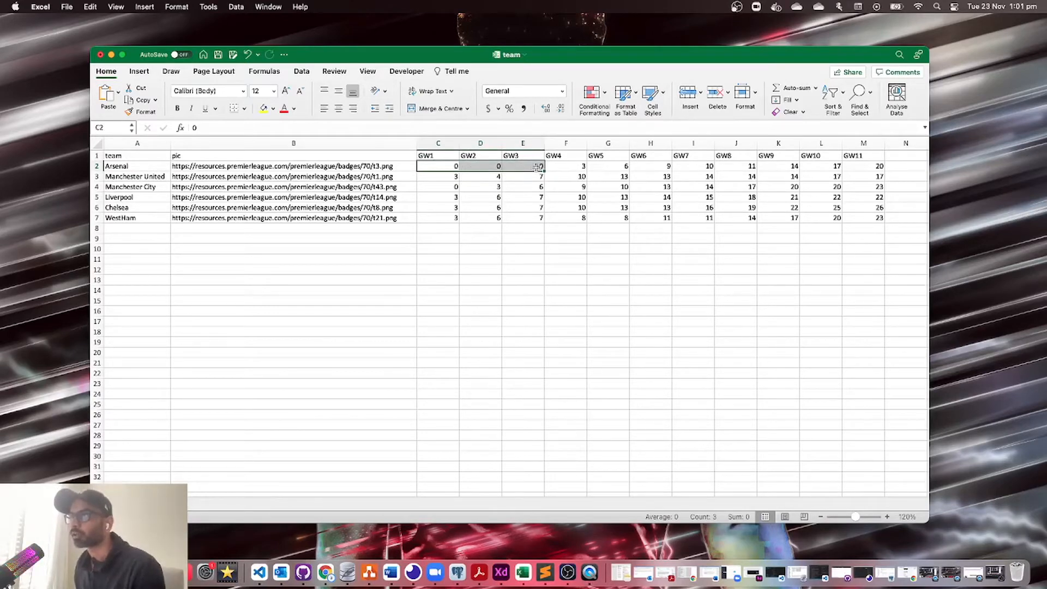
pyautogui.click(537, 167)
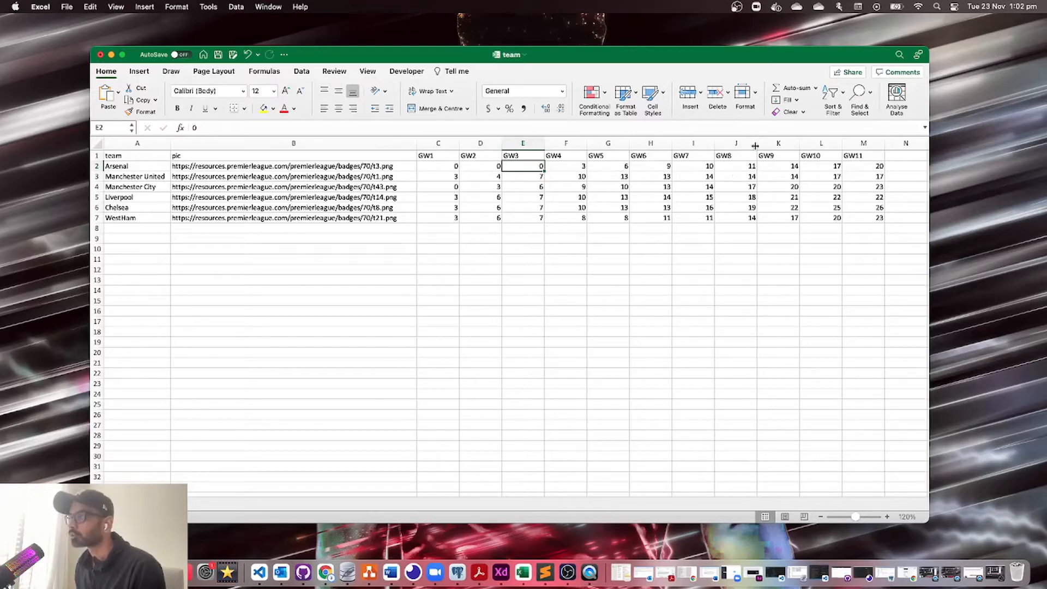
pyautogui.click(877, 165)
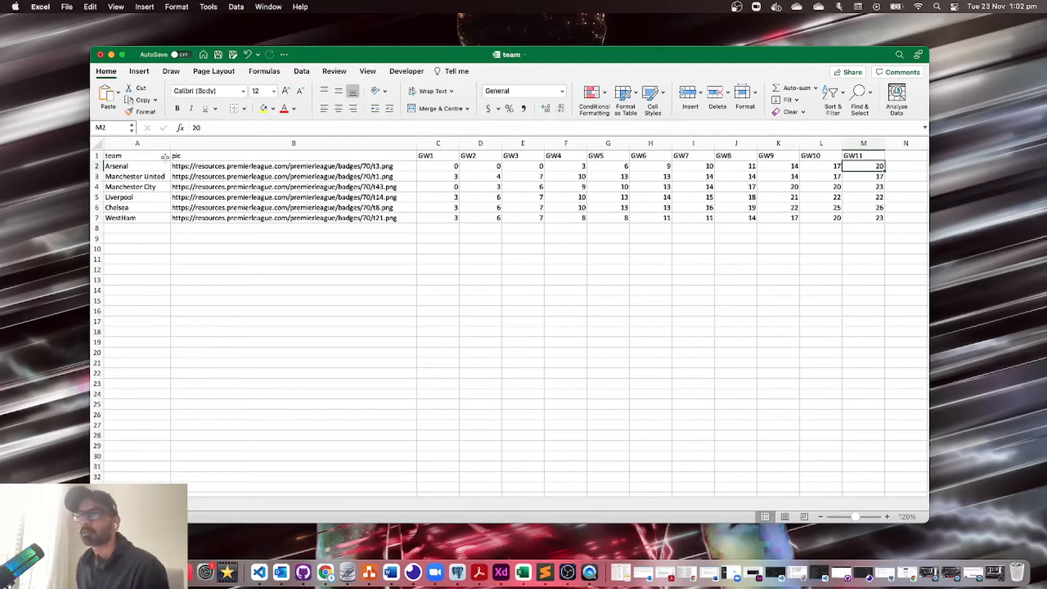
pyautogui.moveTo(152, 154); pyautogui.dragTo(867, 220)
pyautogui.press('super+c')
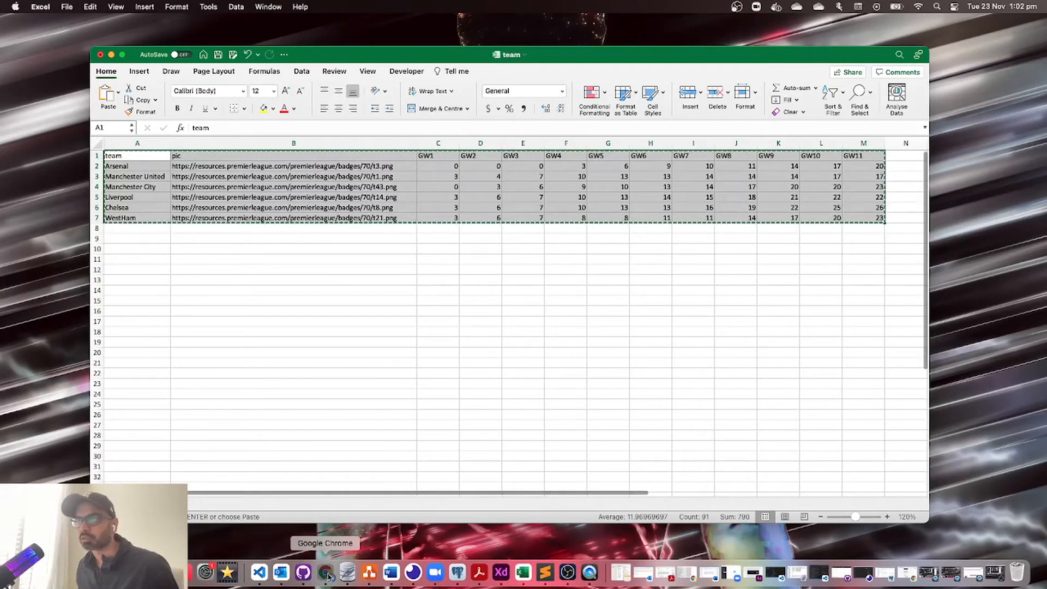
# Step: Paste the copied team table into cell A1 of the Flourish data sheet
pyautogui.click(326, 573)
pyautogui.click(197, 207)
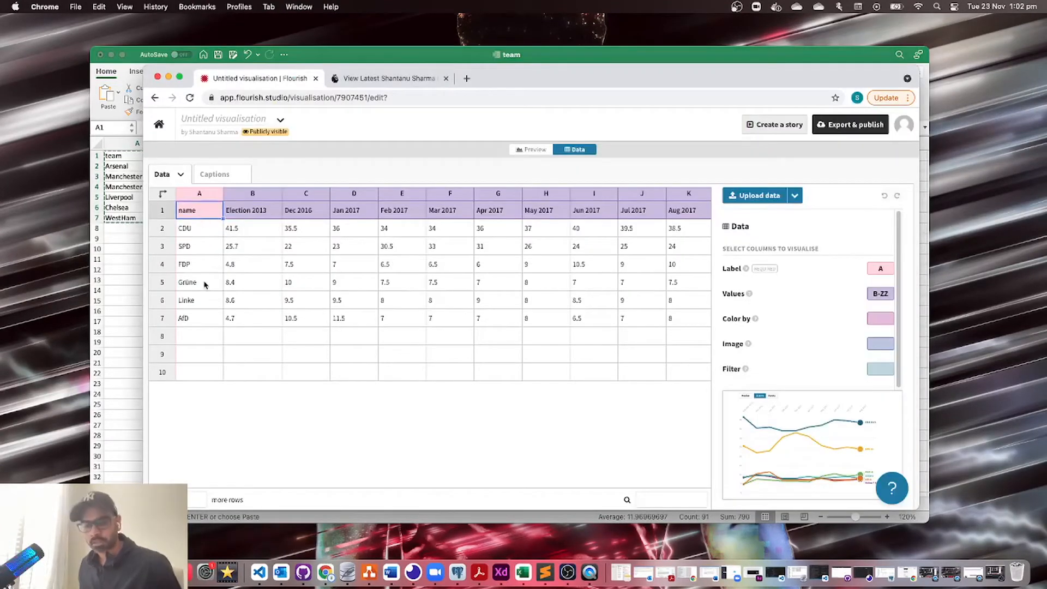
pyautogui.press('super+v')
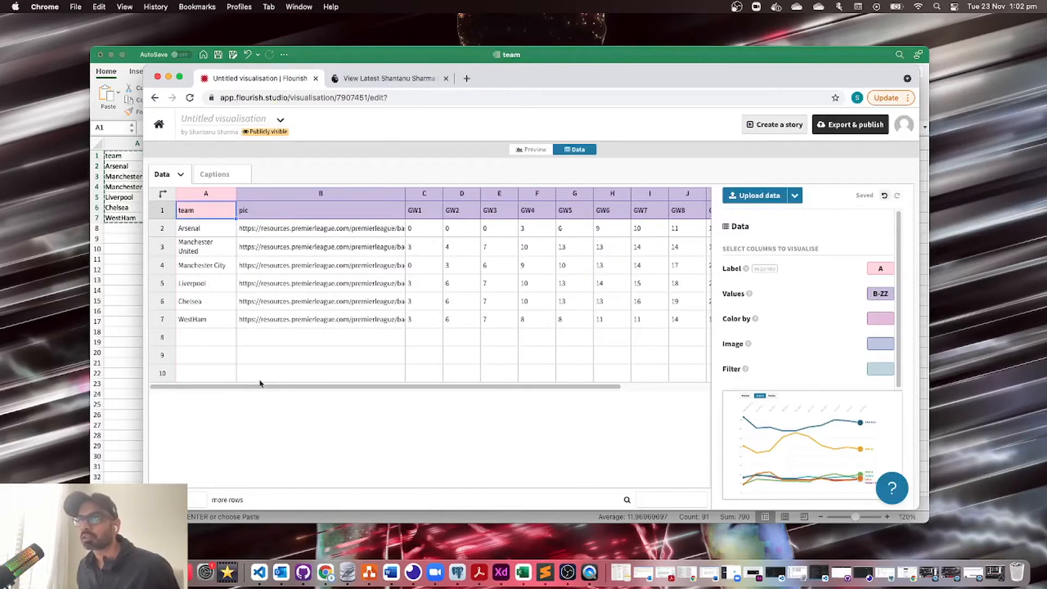
pyautogui.moveTo(264, 386)
pyautogui.mouseDown()
pyautogui.moveTo(391, 386)
pyautogui.moveTo(238, 375)
pyautogui.moveTo(440, 377)
pyautogui.moveTo(256, 378)
pyautogui.mouseUp()
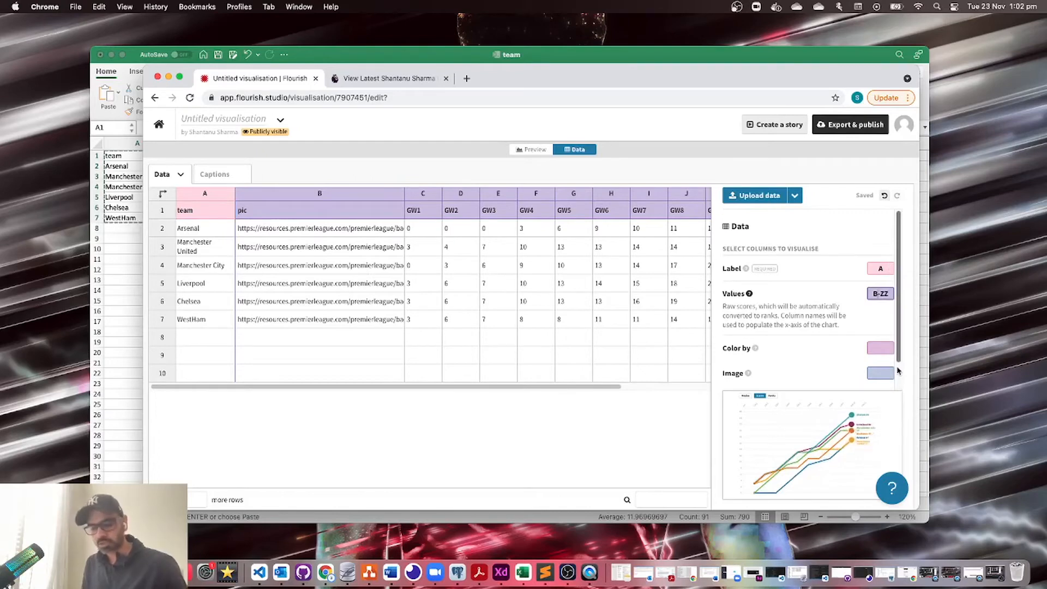
# Step: Set Values to columns C–ZZ and Image to column B, then view the chart preview
pyautogui.press('BackSpace')
pyautogui.write('C')
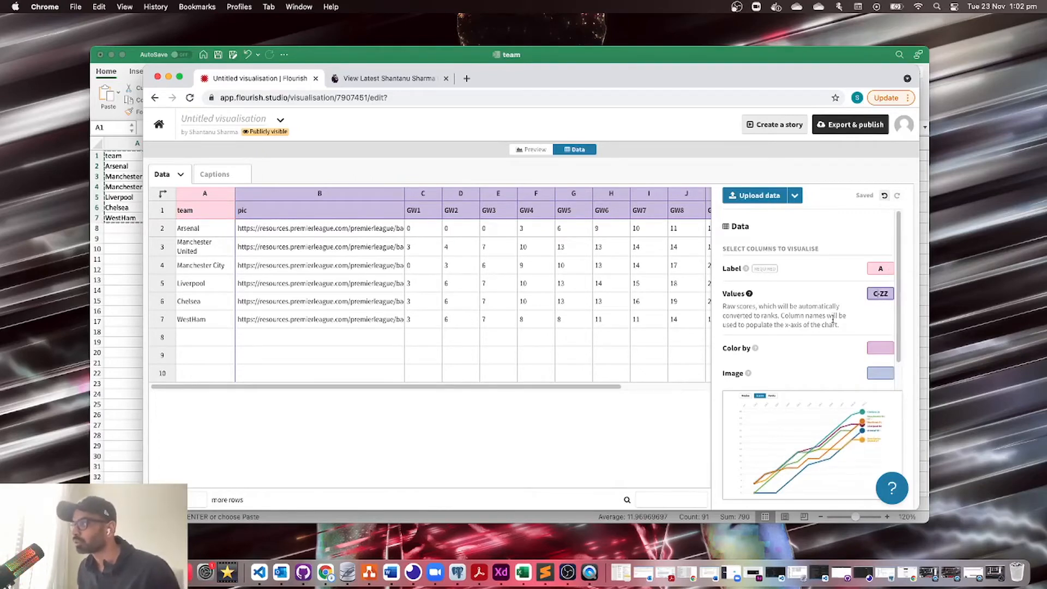
pyautogui.click(874, 369)
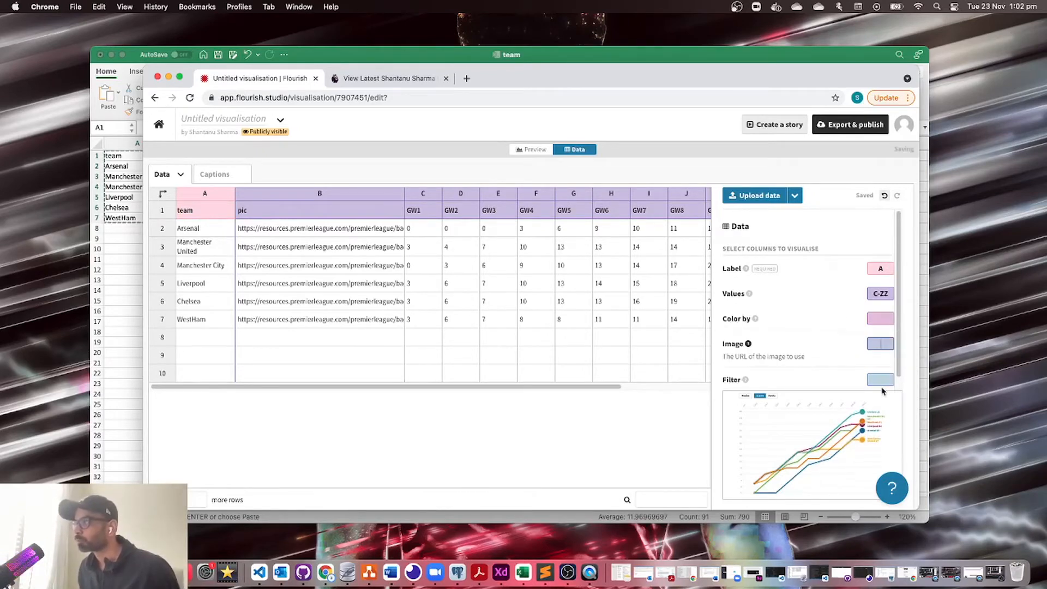
pyautogui.write('B')
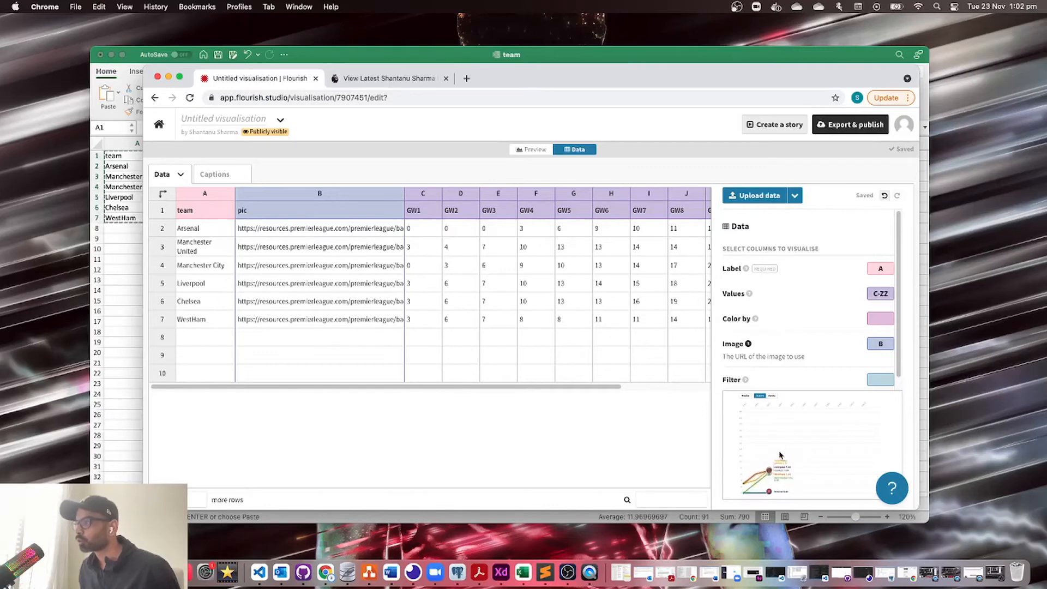
pyautogui.click(523, 152)
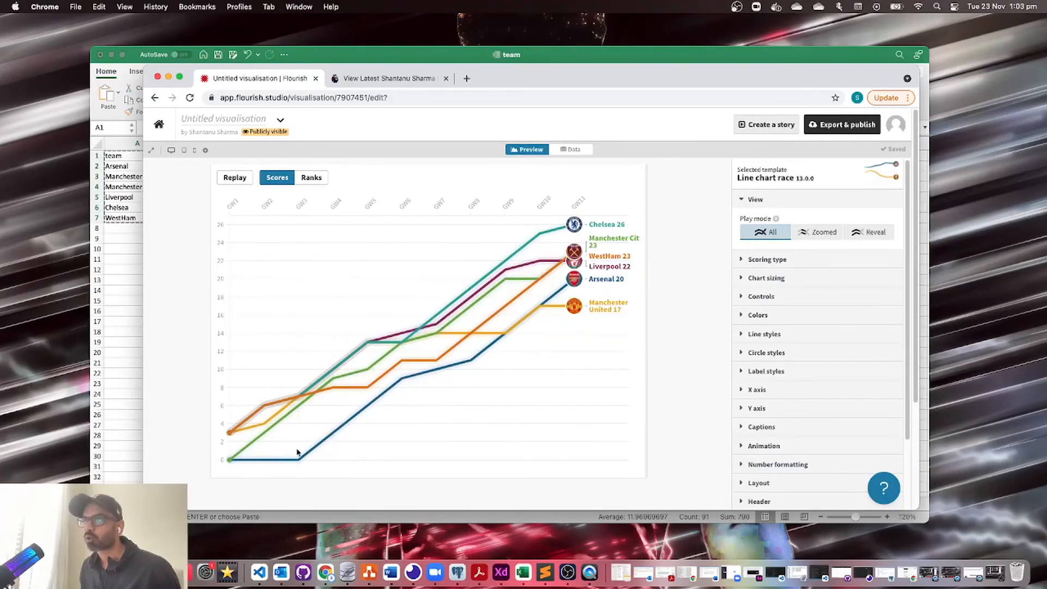
pyautogui.click(234, 178)
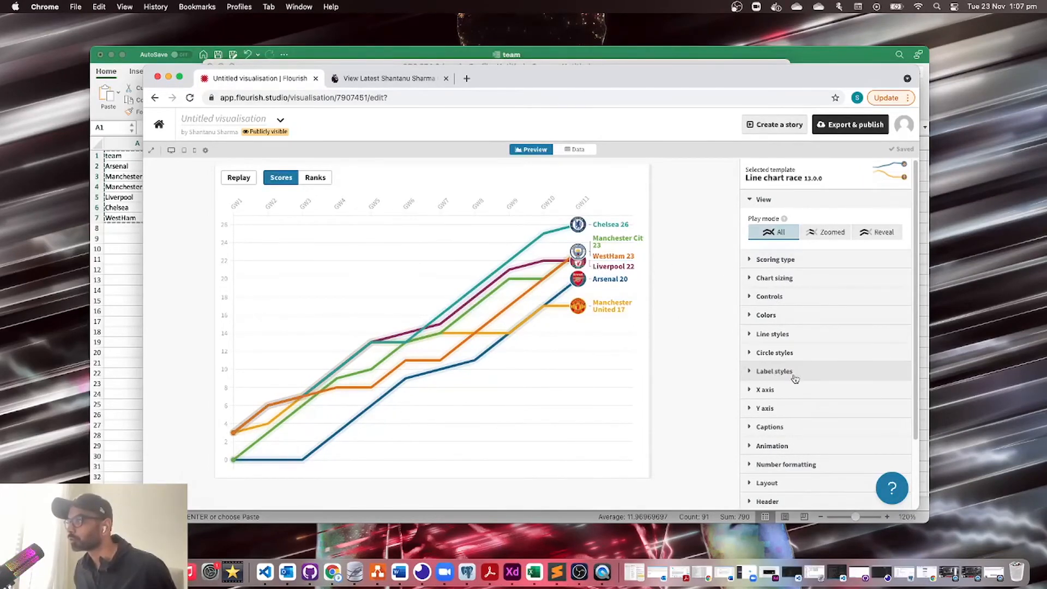
pyautogui.scroll(-3, 795, 382)
pyautogui.scroll(3, 794, 388)
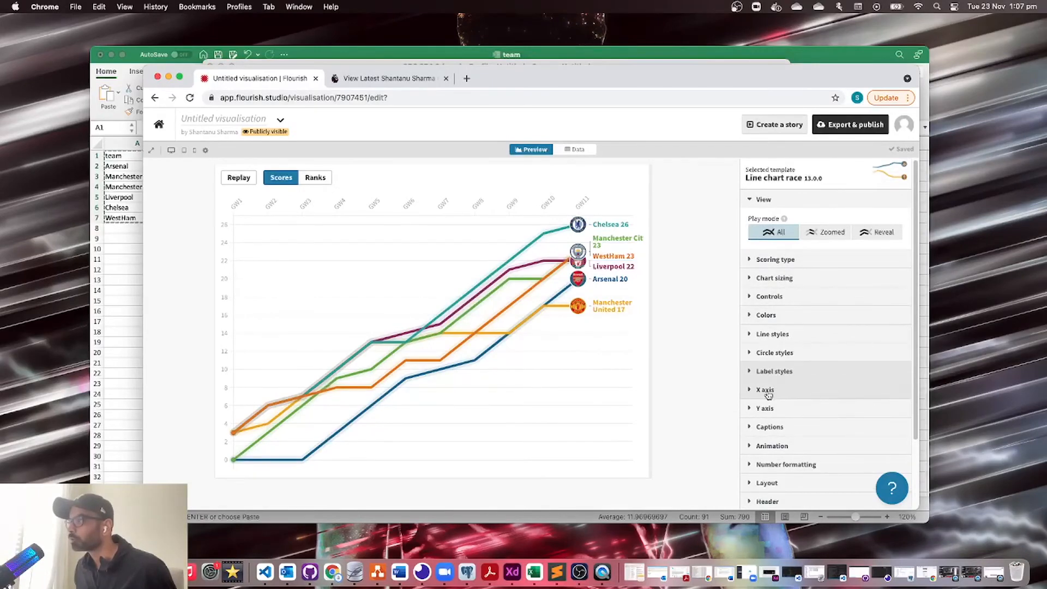
pyautogui.scroll(-3, 770, 390)
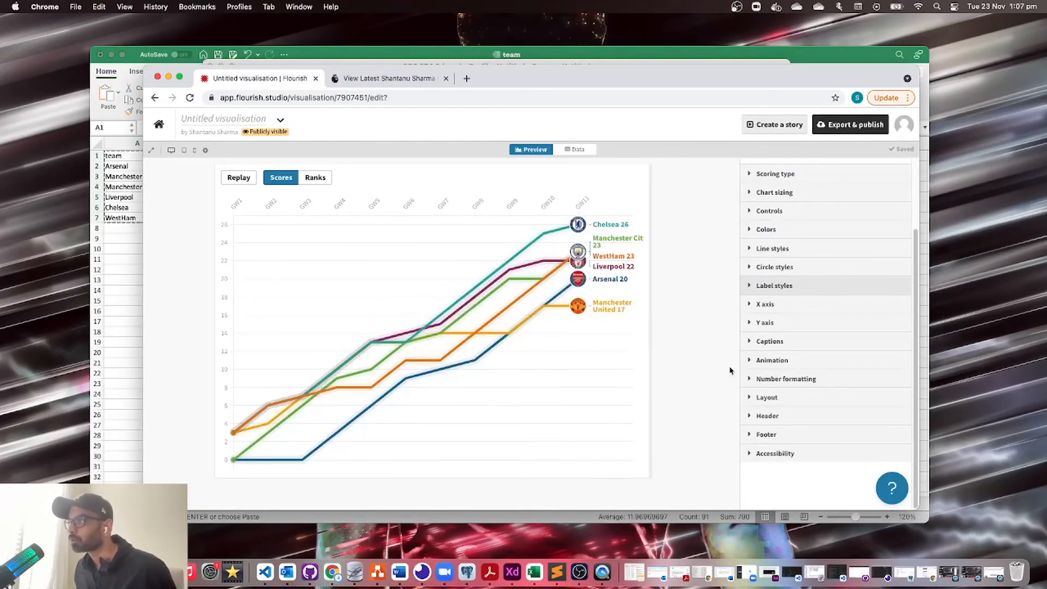
# Step: Format scores with 0 decimal places, replay the race to check, and collapse Number formatting
pyautogui.click(774, 383)
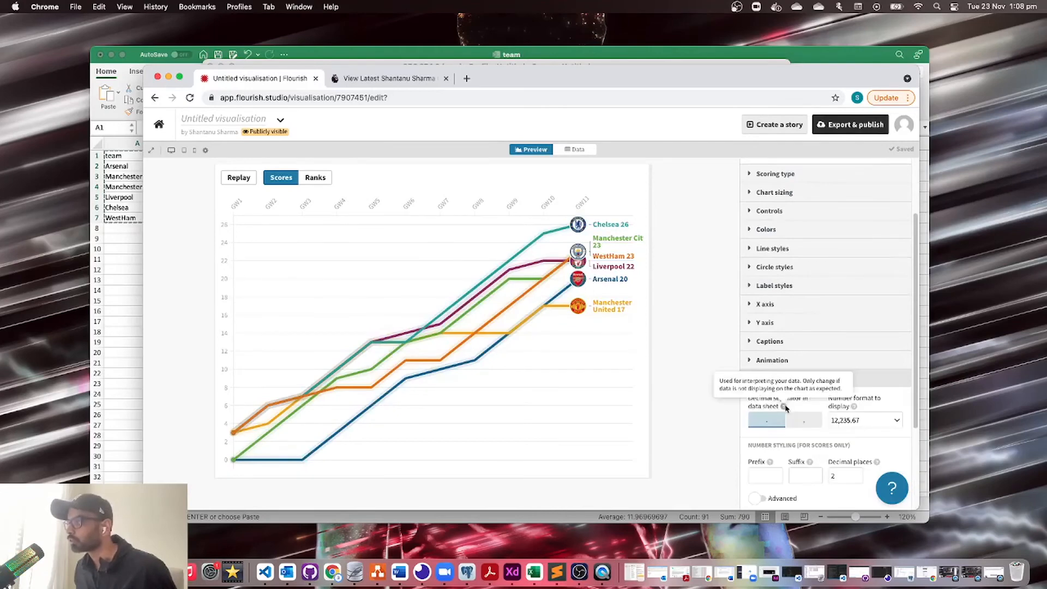
pyautogui.scroll(-4, 783, 401)
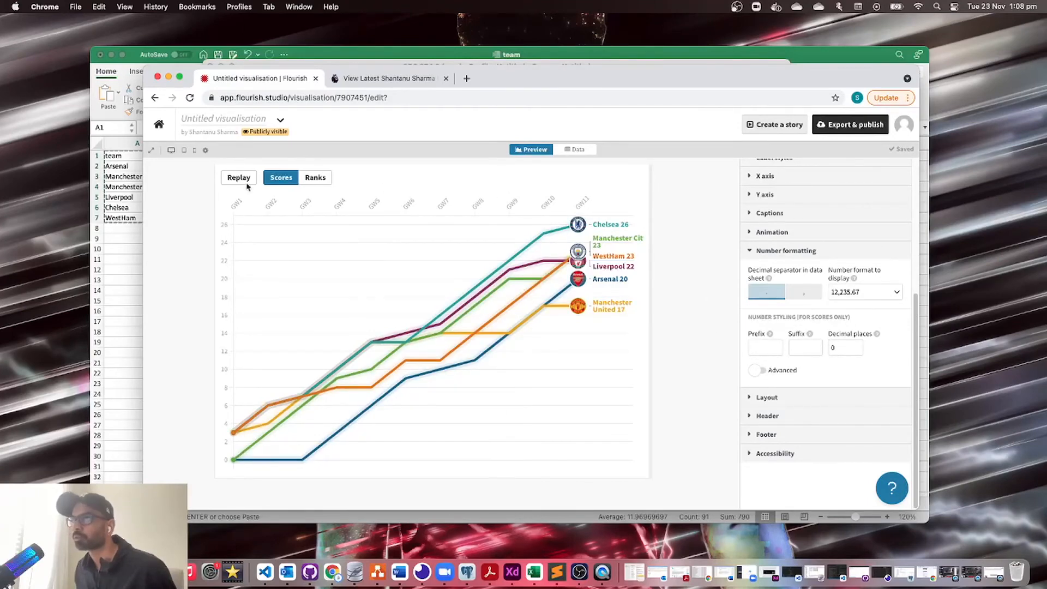
pyautogui.click(229, 179)
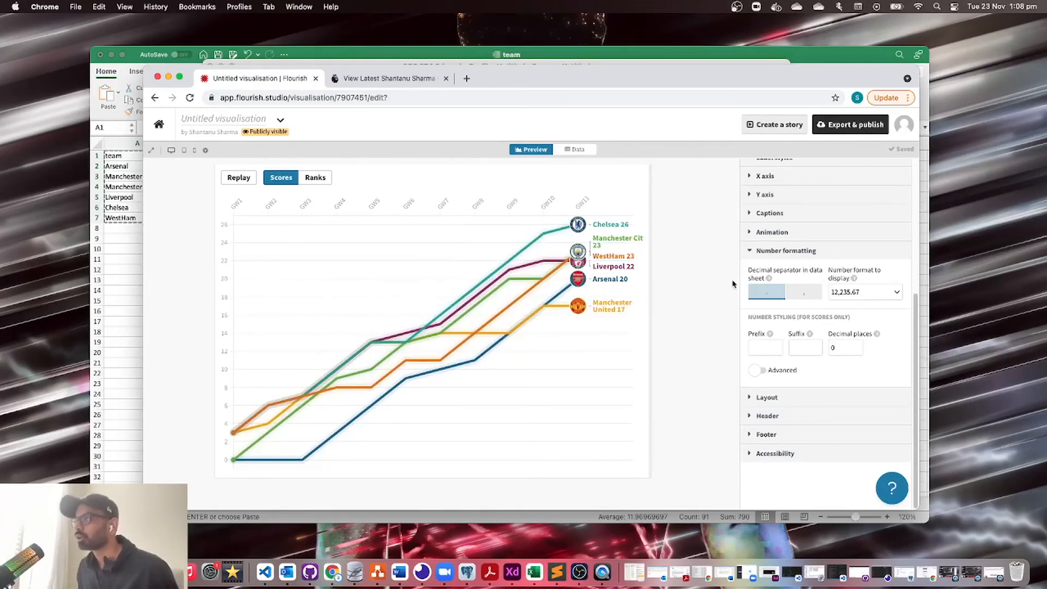
pyautogui.click(750, 251)
pyautogui.scroll(5, 791, 350)
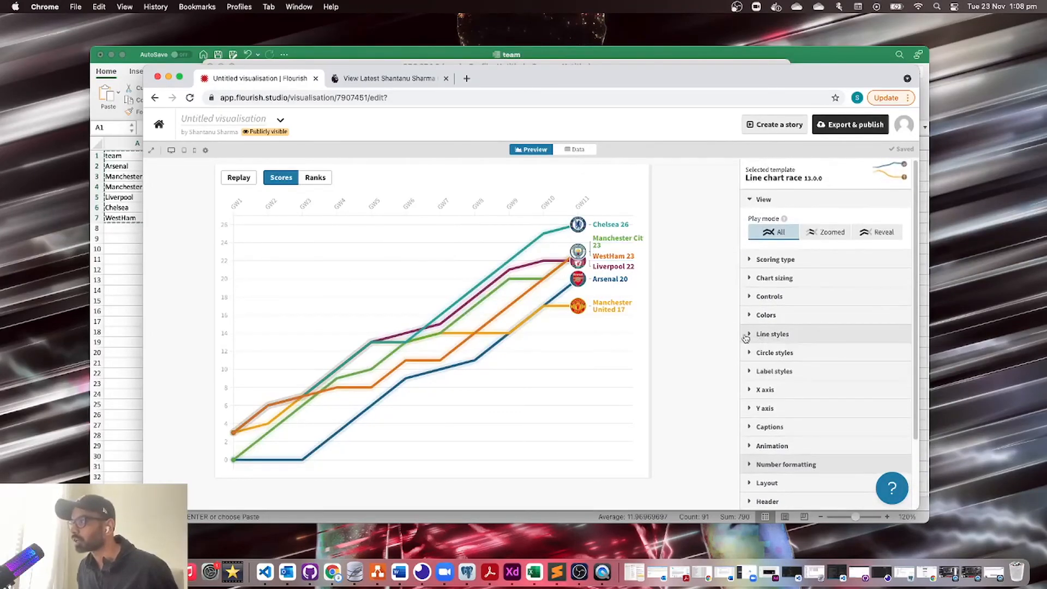
# Step: Turn off Animate scores in Label styles and replay the race from GW1
pyautogui.click(751, 372)
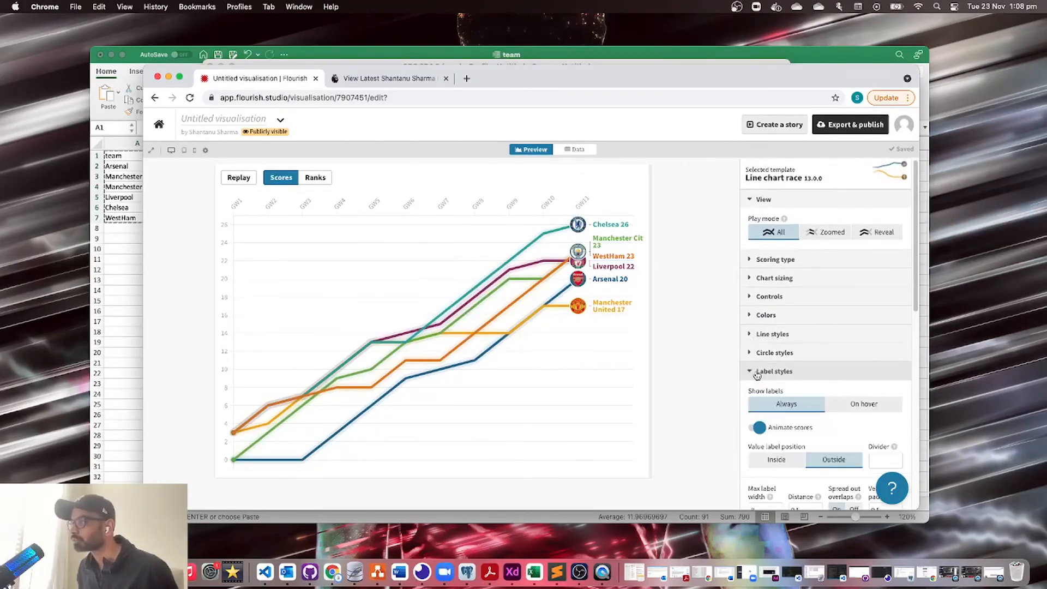
pyautogui.scroll(-3, 764, 360)
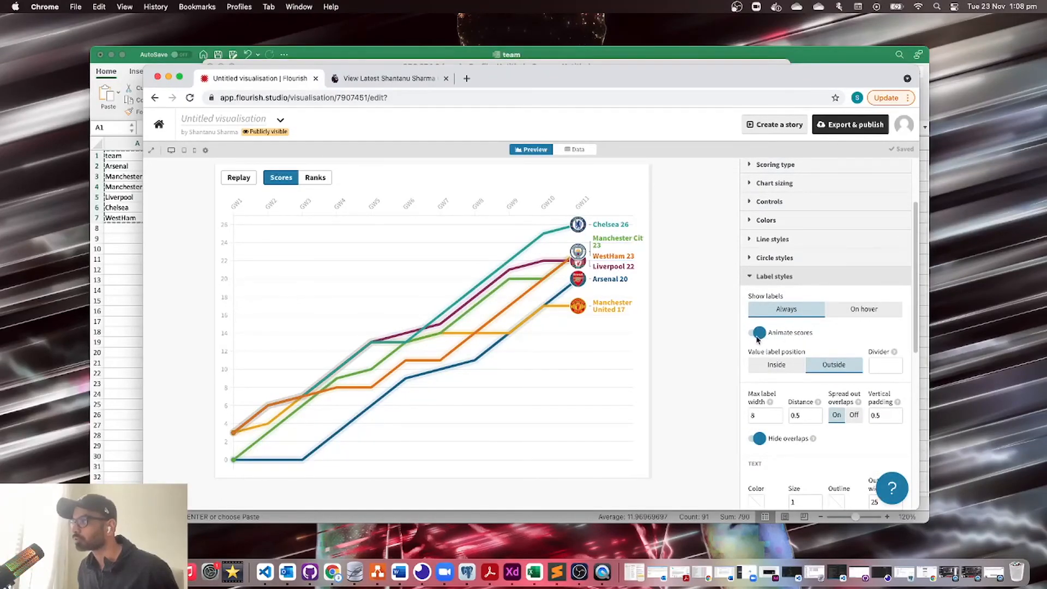
pyautogui.click(759, 334)
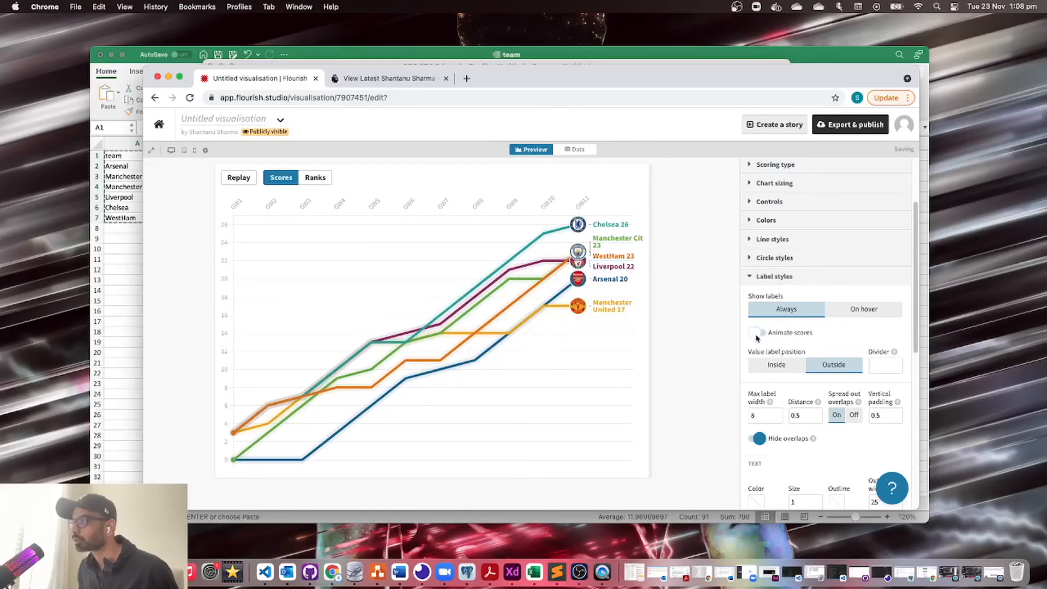
pyautogui.click(239, 178)
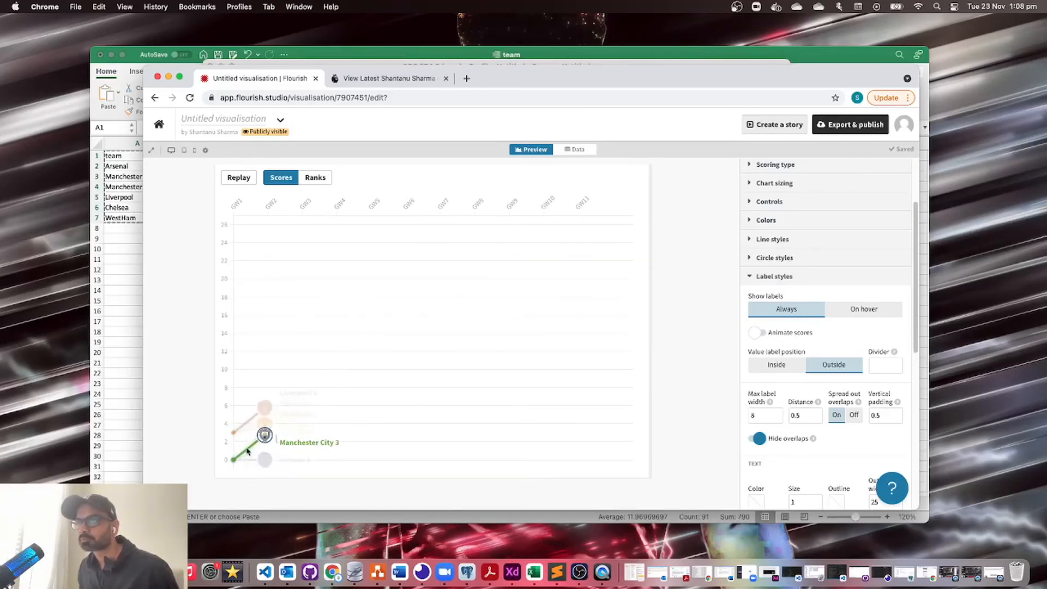